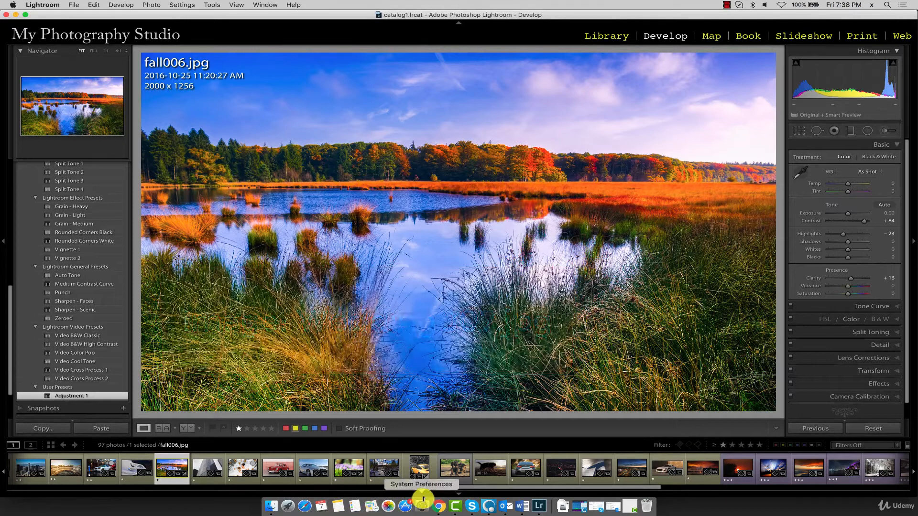
# Open wedding007.jpg for editing and show the Tone Curve with its region sliders instead of the point curve
pyautogui.scroll(5, 469, 476)
pyautogui.click(520, 467)
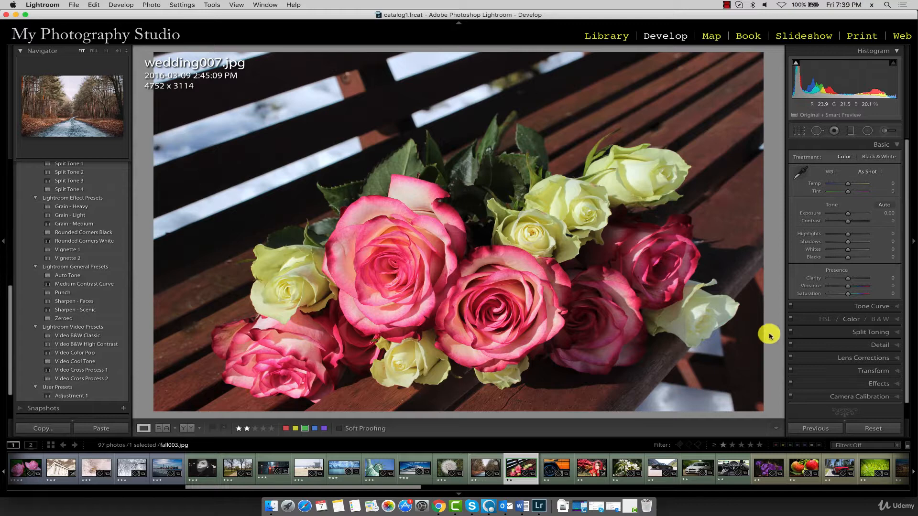
pyautogui.click(894, 308)
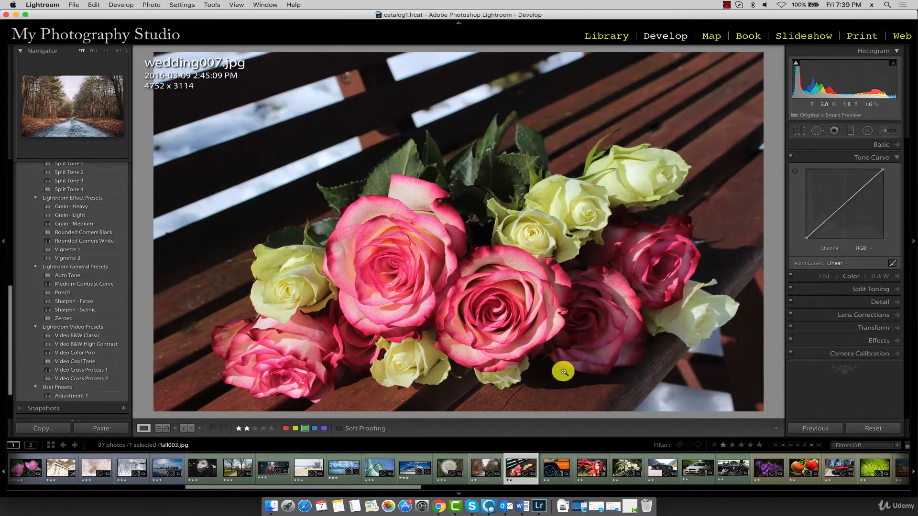
pyautogui.click(892, 266)
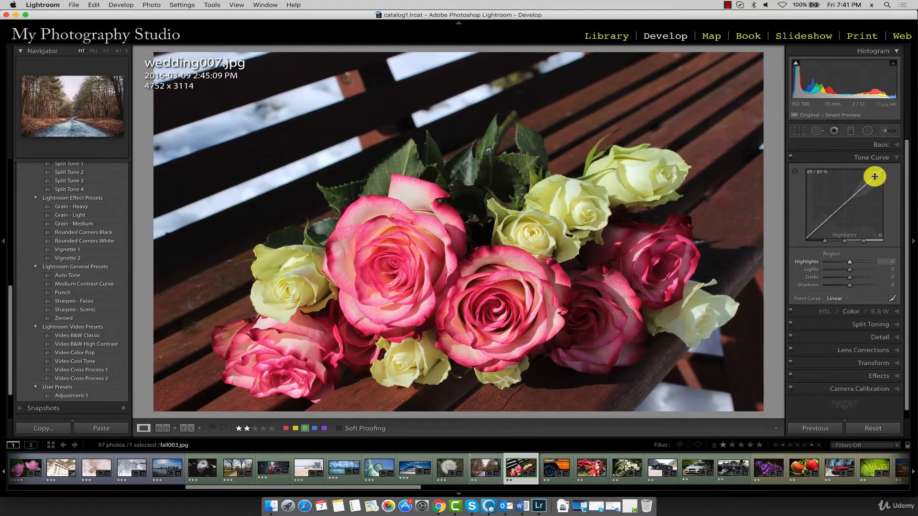
# Reshape the tone curve on the graph, raising Highlights to +48 and lowering Shadows to -87
pyautogui.click(868, 186)
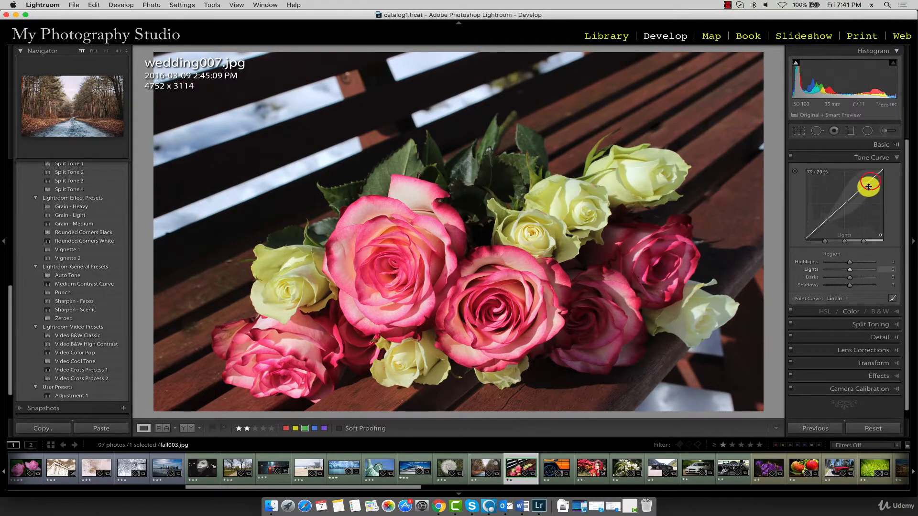
pyautogui.moveTo(872, 183); pyautogui.dragTo(872, 175)
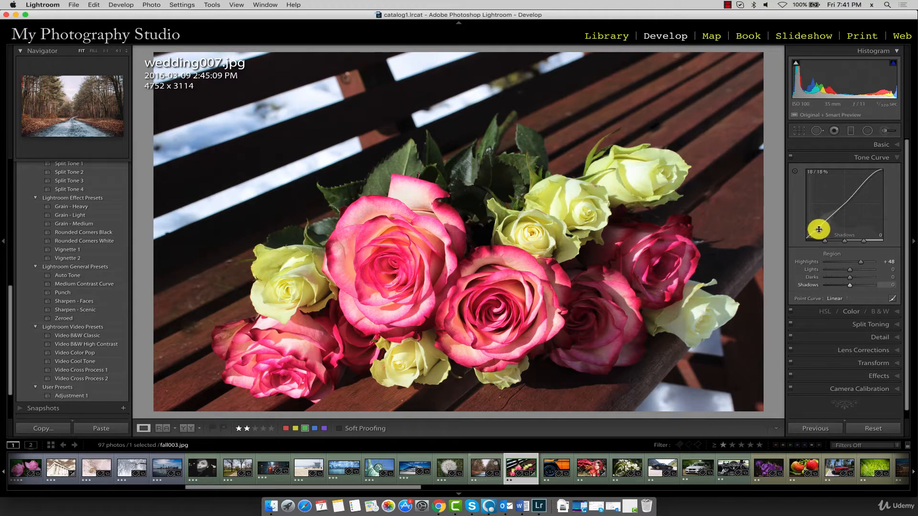
pyautogui.moveTo(819, 229); pyautogui.dragTo(820, 233)
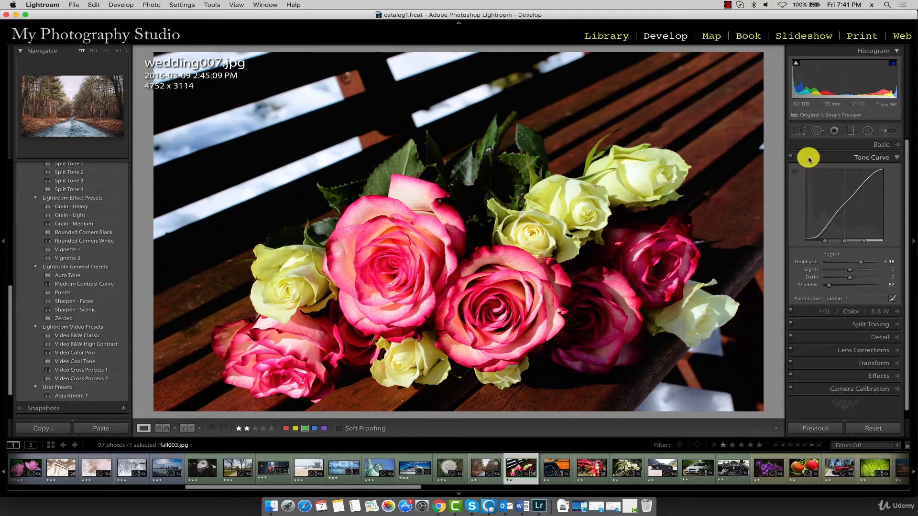
# Compare the photo with and without the Tone Curve adjustments by switching them off and on repeatedly
pyautogui.click(791, 159)
pyautogui.click(792, 159)
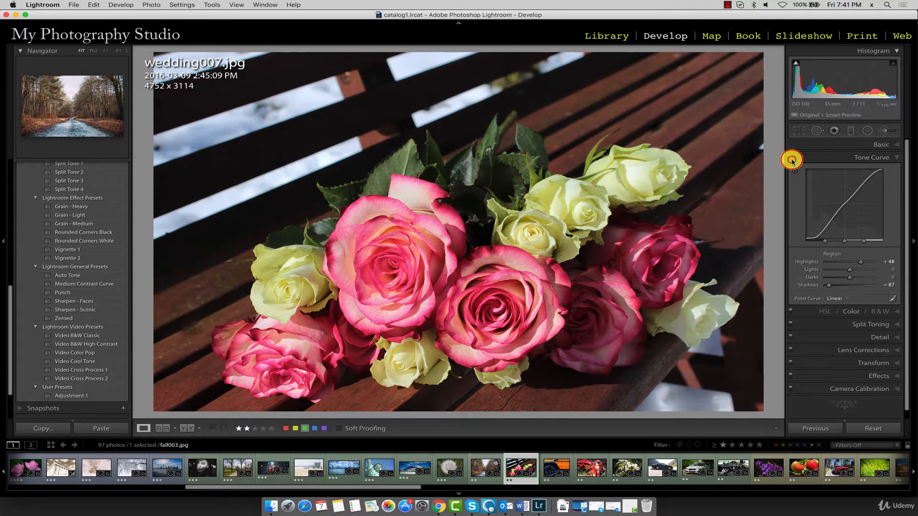
pyautogui.click(791, 159)
pyautogui.click(791, 158)
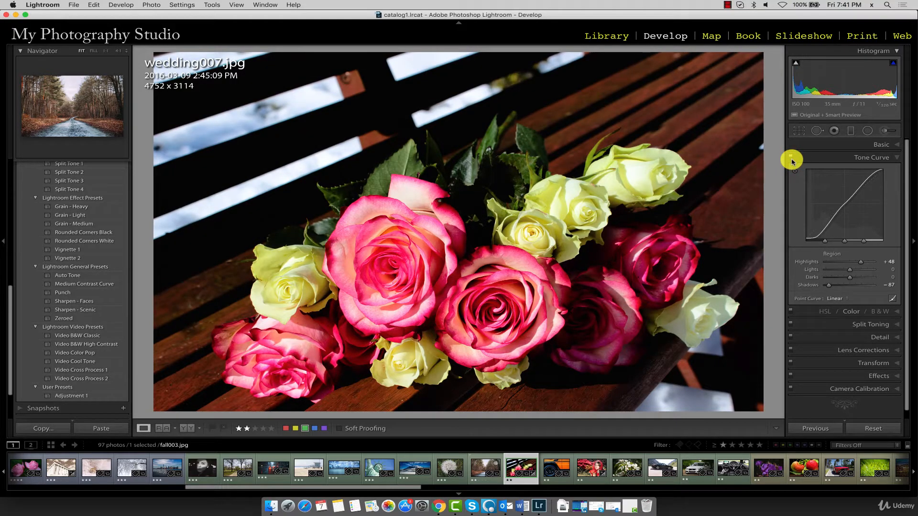
pyautogui.click(791, 158)
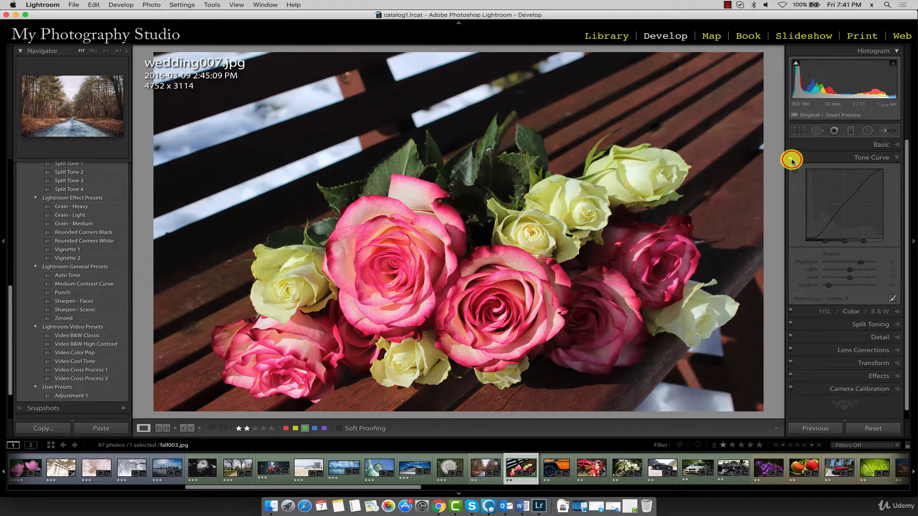
pyautogui.click(792, 158)
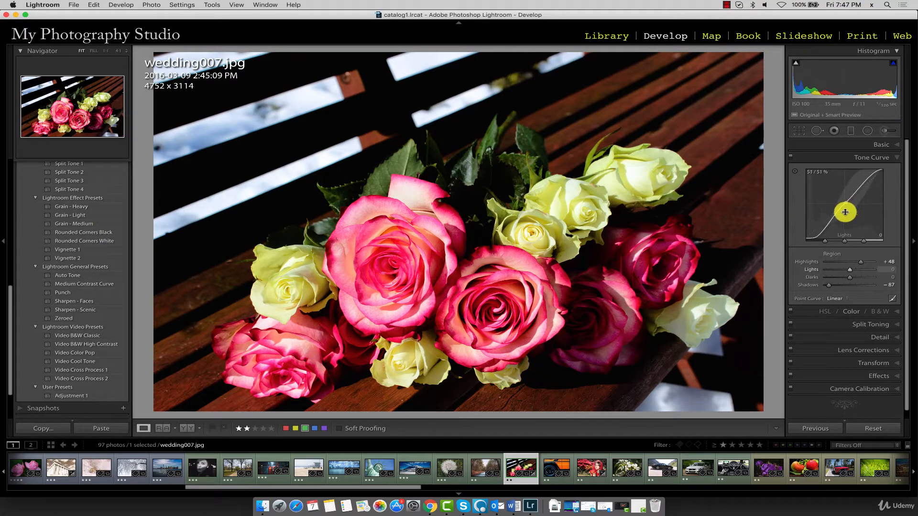
# Set the tone curve's Lights to -2 and shift the split points that divide its tonal regions
pyautogui.moveTo(844, 210)
pyautogui.mouseDown()
pyautogui.moveTo(846, 232)
pyautogui.moveTo(846, 202)
pyautogui.mouseUp()
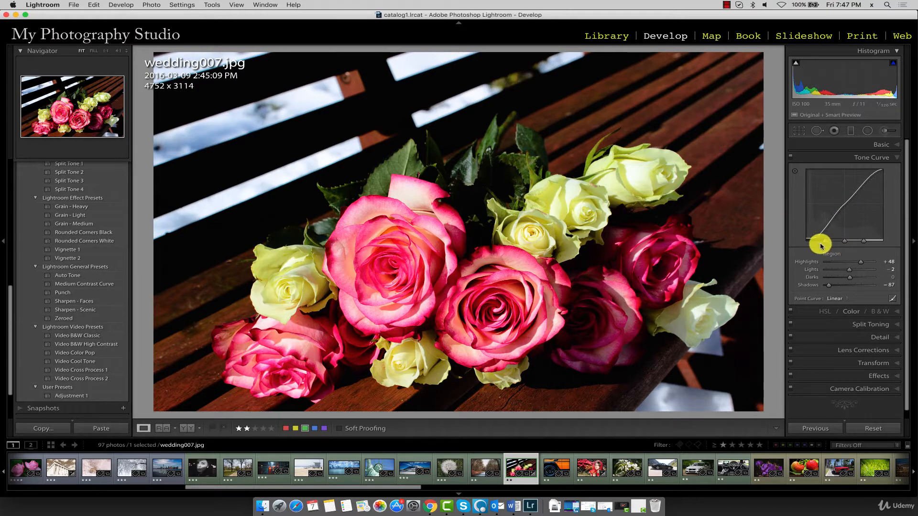
pyautogui.moveTo(822, 246); pyautogui.dragTo(830, 245)
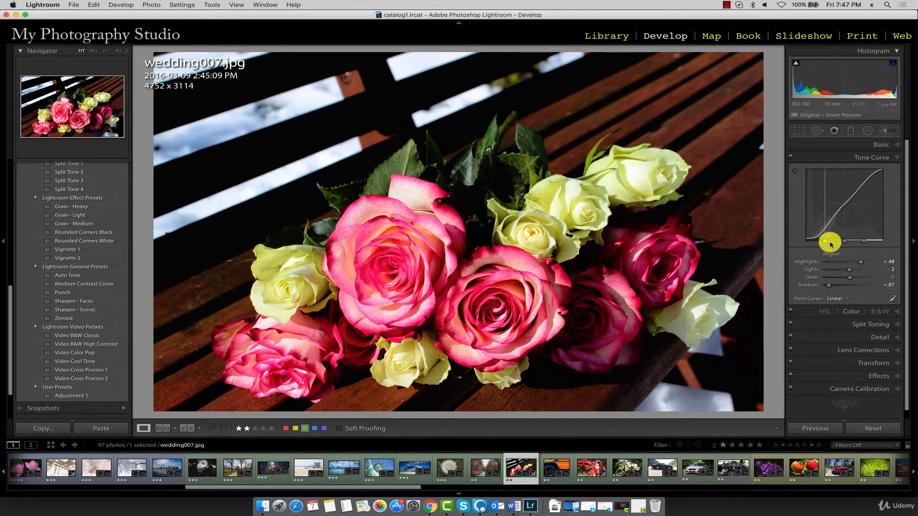
pyautogui.moveTo(830, 244); pyautogui.dragTo(863, 242)
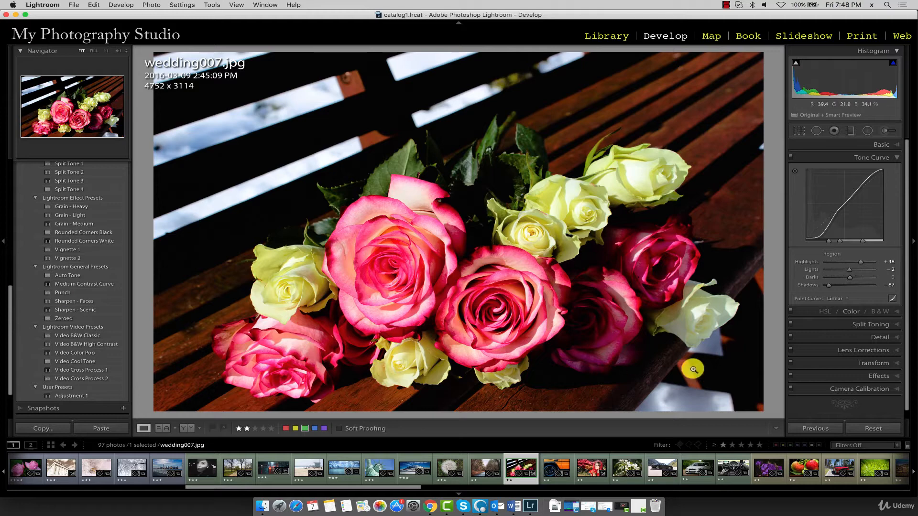
# Set the tone curve regions to Highlights +30, Lights +20 and Darks -14, with Shadows at -87
pyautogui.moveTo(840, 291); pyautogui.dragTo(844, 288)
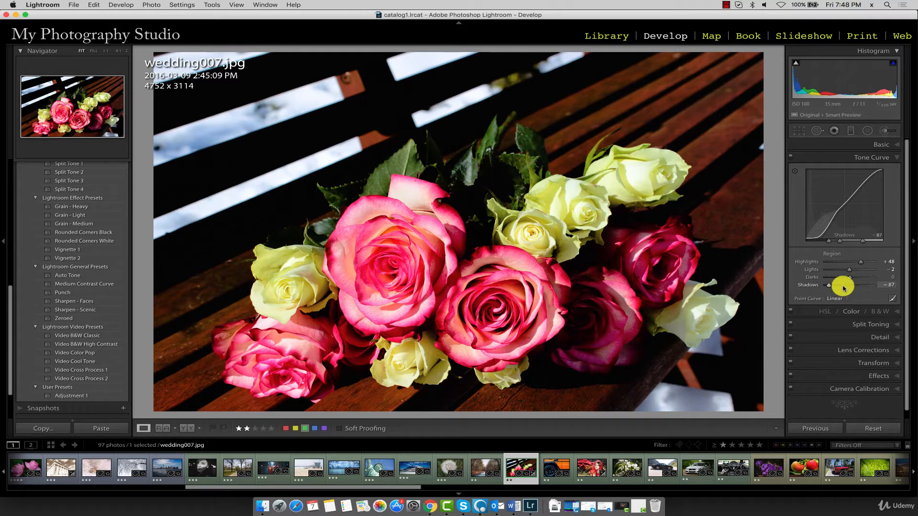
pyautogui.moveTo(851, 270)
pyautogui.mouseDown()
pyautogui.moveTo(864, 272)
pyautogui.moveTo(841, 277)
pyautogui.moveTo(848, 279)
pyautogui.mouseUp()
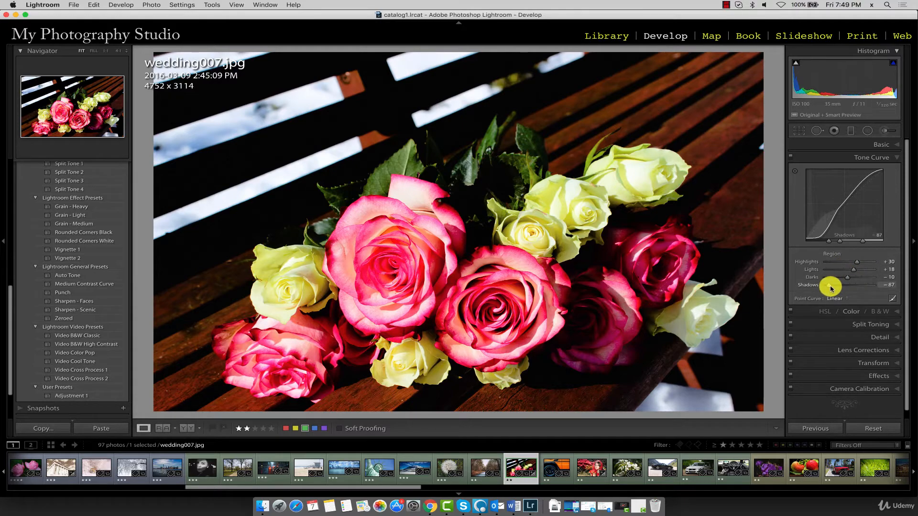
pyautogui.moveTo(853, 269); pyautogui.dragTo(846, 280)
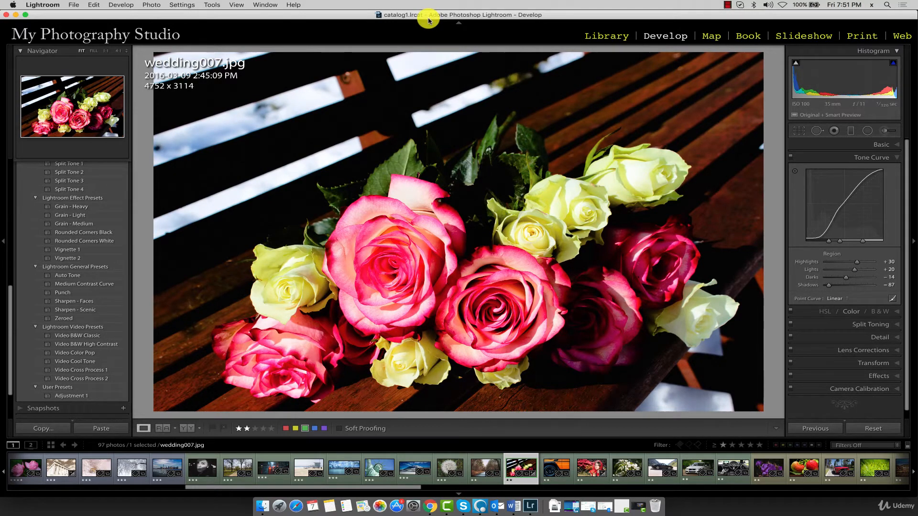
# Activate the Tone Curve's targeted adjustment and use it on the upper petal of the large pink rose
pyautogui.click(795, 174)
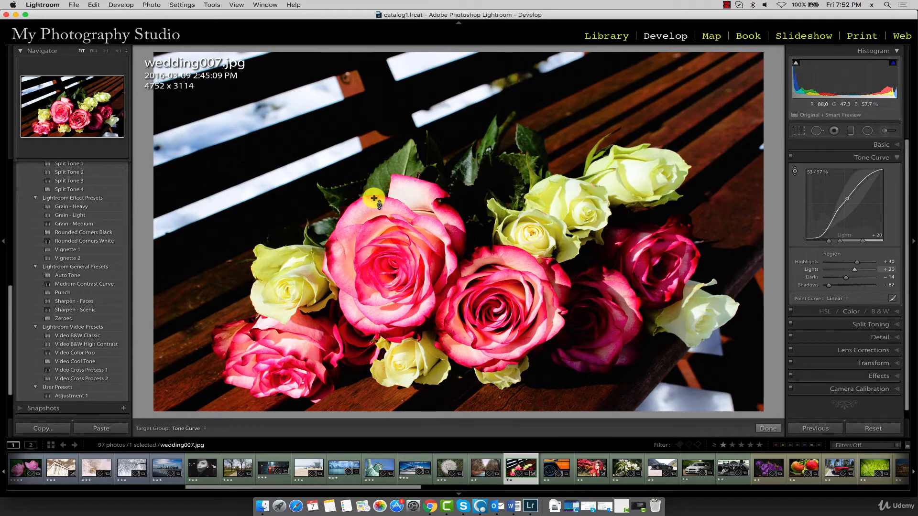
pyautogui.moveTo(374, 198)
pyautogui.mouseDown()
pyautogui.moveTo(374, 141)
pyautogui.moveTo(374, 273)
pyautogui.moveTo(373, 198)
pyautogui.mouseUp()
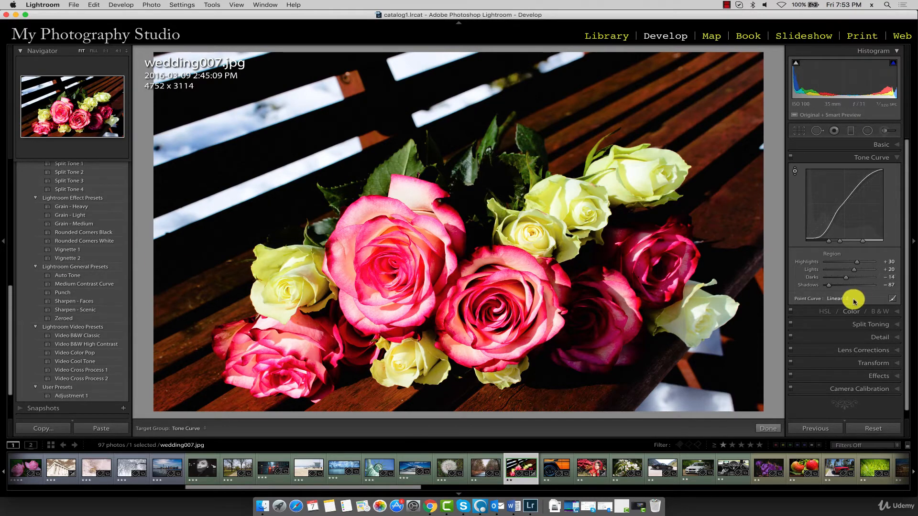
# Try the Medium Contrast and Strong Contrast point curve presets, settling on Medium Contrast
pyautogui.click(824, 299)
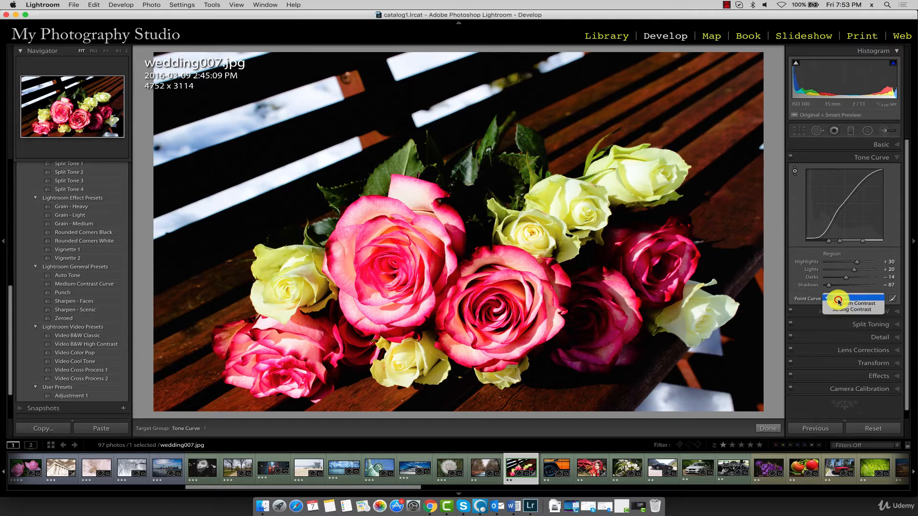
pyautogui.click(846, 305)
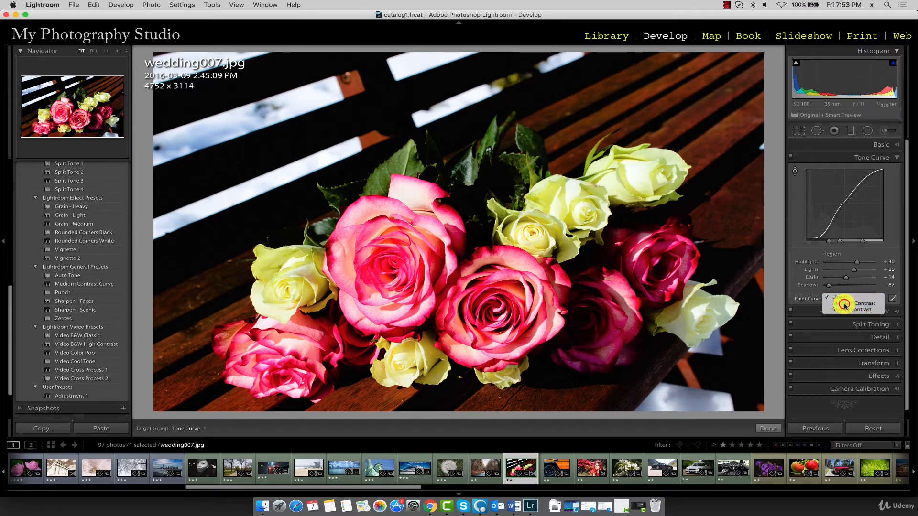
pyautogui.click(835, 297)
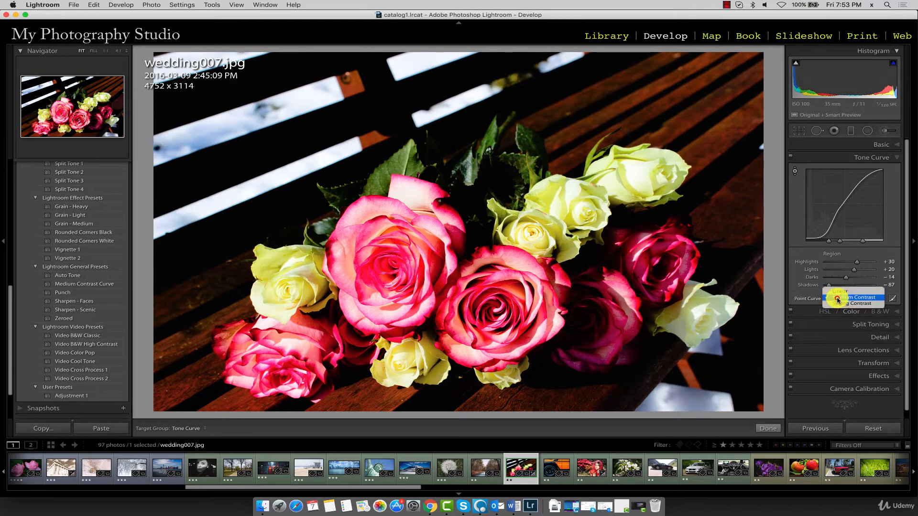
pyautogui.click(840, 306)
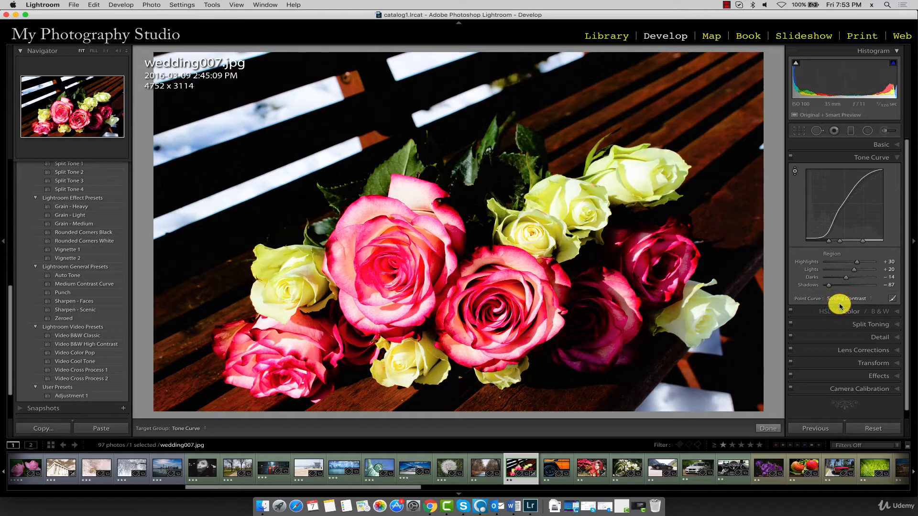
pyautogui.click(839, 297)
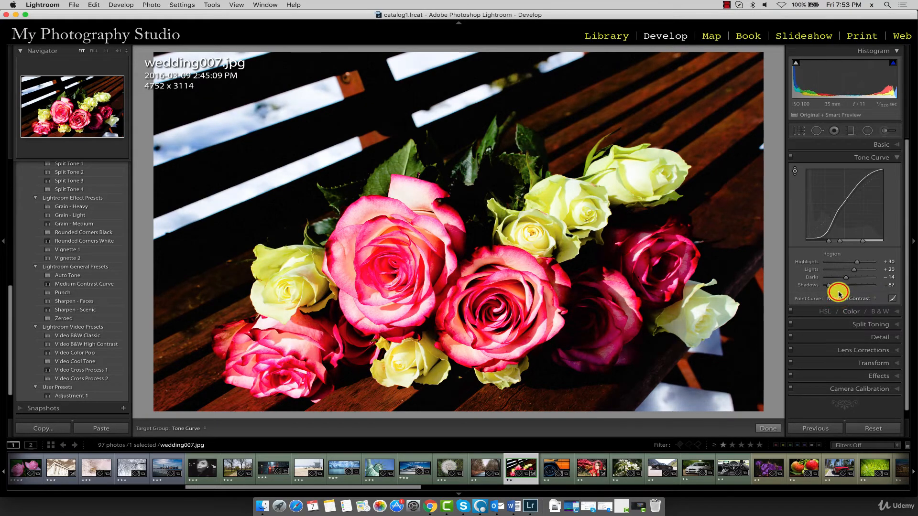
pyautogui.click(840, 292)
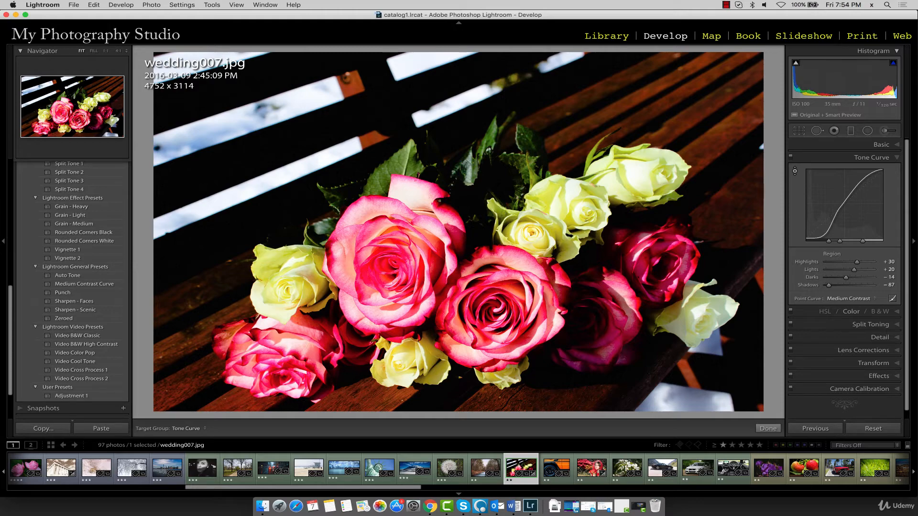
# Switch the Tone Curve to point curve editing and flatten the curve to Linear
pyautogui.click(892, 299)
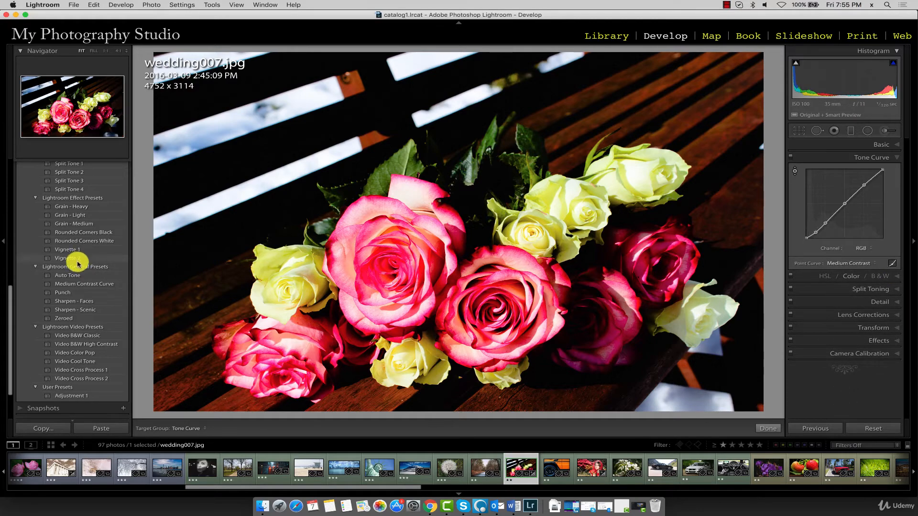
pyautogui.rightClick(857, 196)
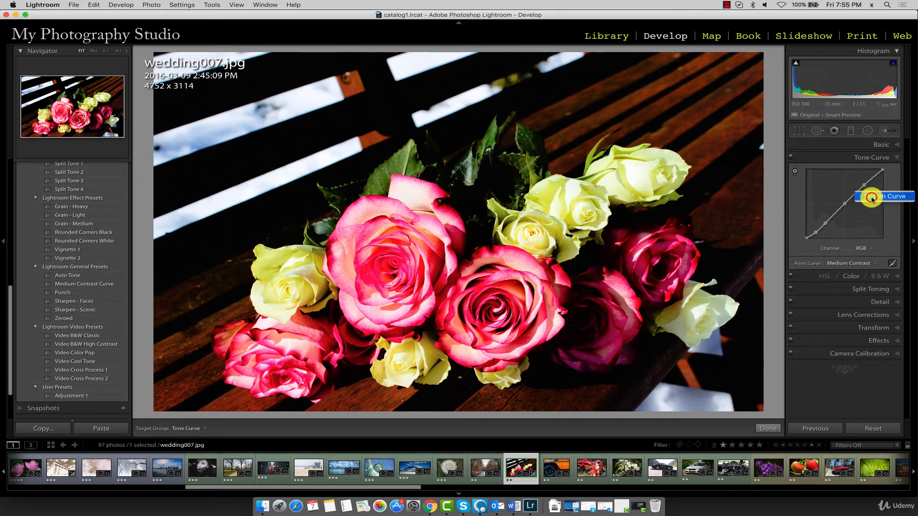
pyautogui.click(868, 197)
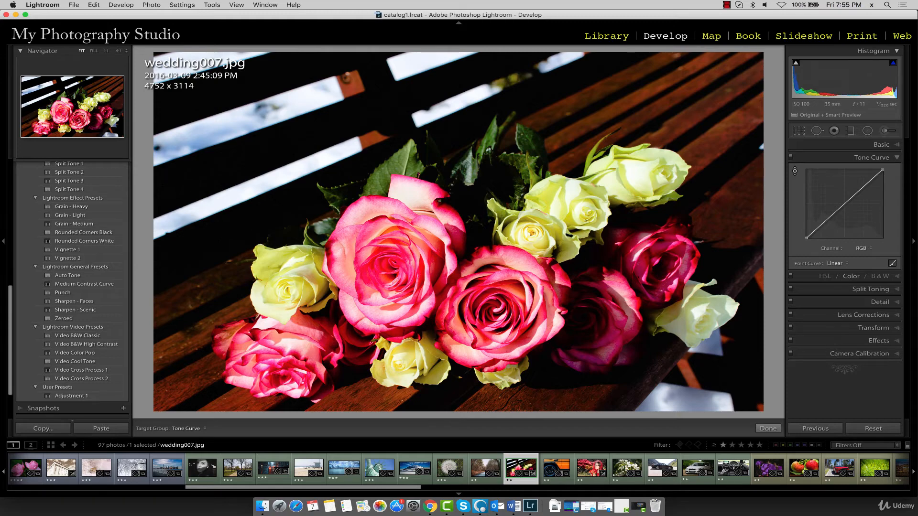
# Select the Red channel, try bending its curve upward, and pull its midpoint below the diagonal to reduce red
pyautogui.click(867, 249)
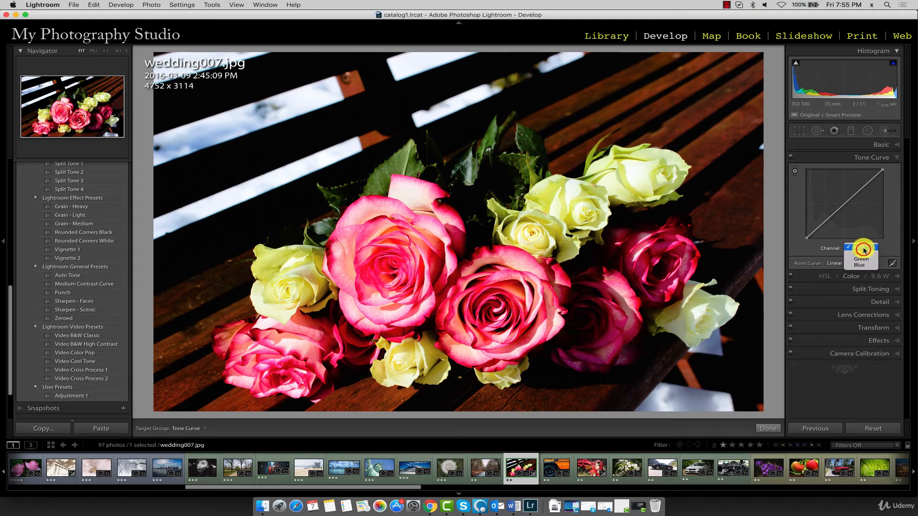
pyautogui.click(863, 254)
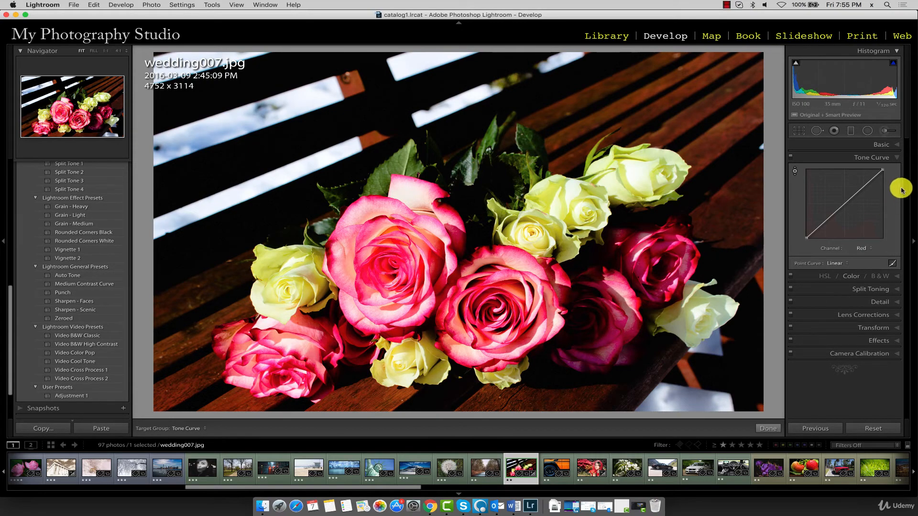
pyautogui.moveTo(860, 192); pyautogui.dragTo(855, 185)
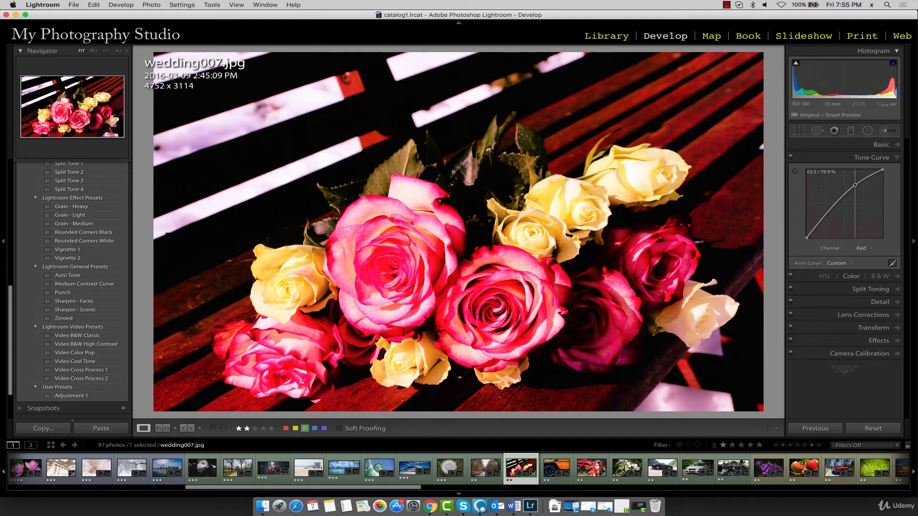
pyautogui.moveTo(855, 184); pyautogui.dragTo(860, 197)
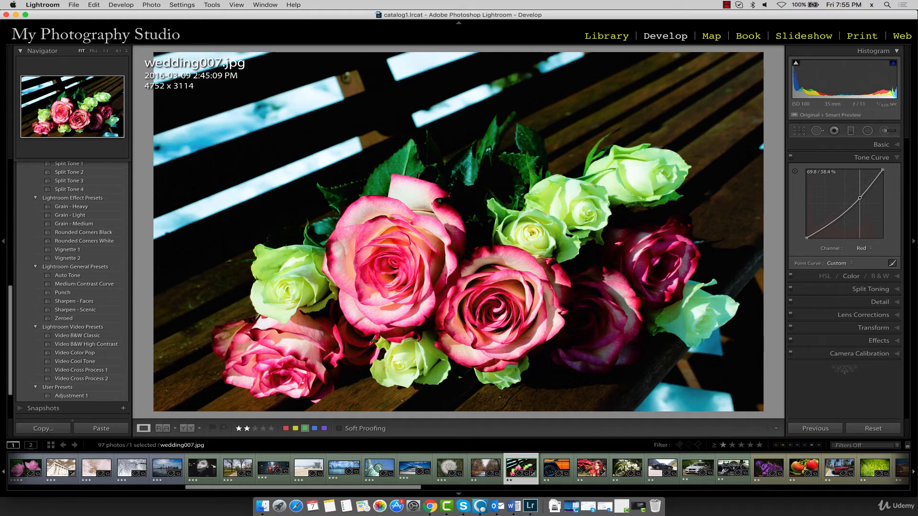
pyautogui.moveTo(859, 198); pyautogui.dragTo(856, 198)
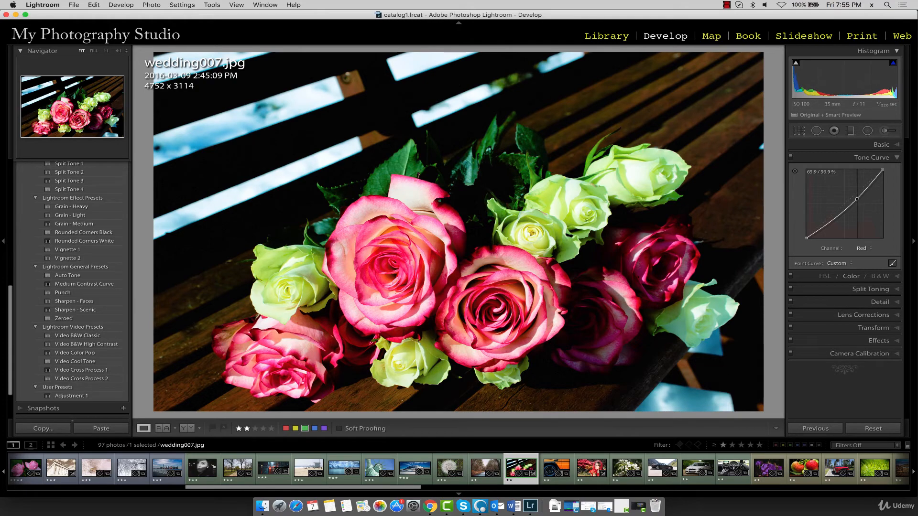
pyautogui.moveTo(857, 199); pyautogui.dragTo(856, 206)
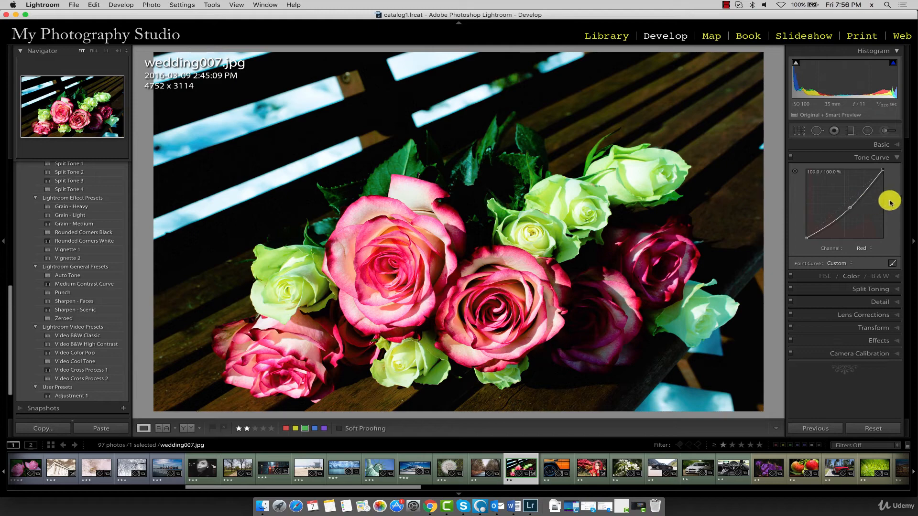
# Select the Green channel, try bending its curve above and below the diagonal, and return it to a nearly straight line
pyautogui.click(861, 248)
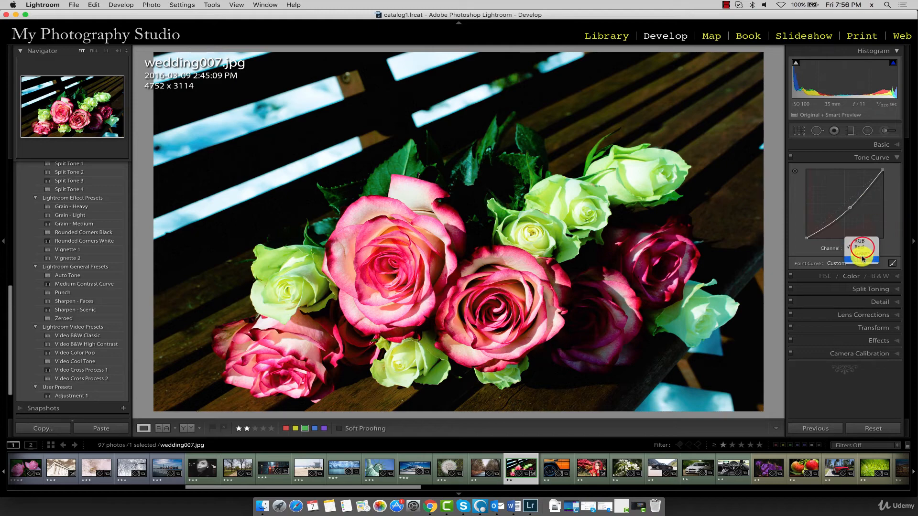
pyautogui.click(861, 254)
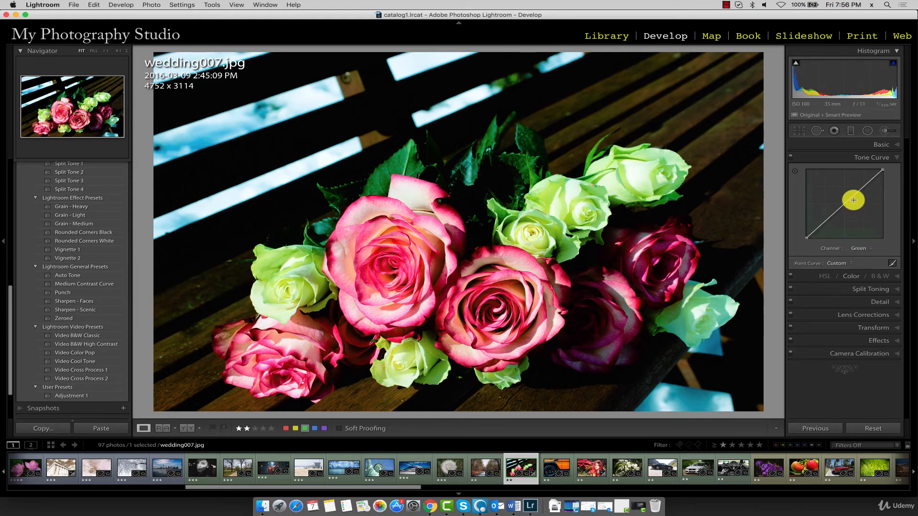
pyautogui.moveTo(850, 199); pyautogui.dragTo(854, 196)
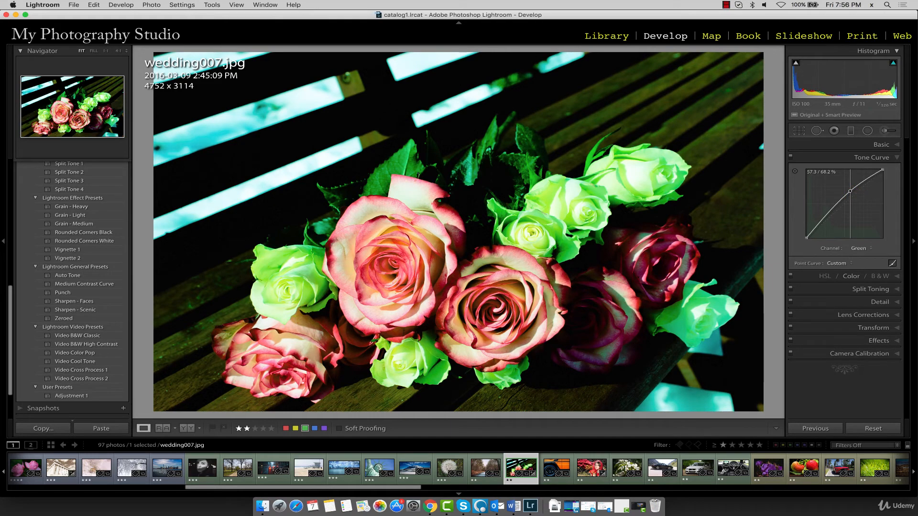
pyautogui.moveTo(850, 191); pyautogui.dragTo(849, 213)
pyautogui.doubleClick(848, 214)
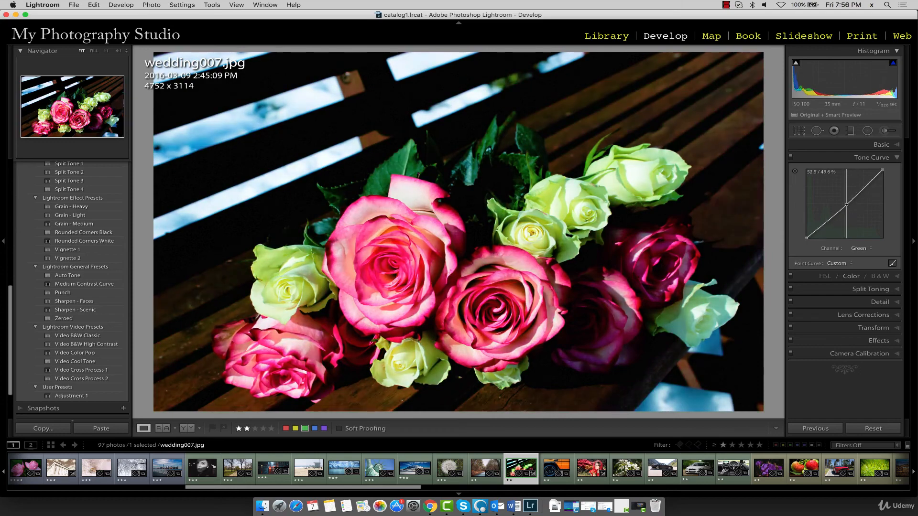
# Shape the Blue channel's curve with a midtone point near the diagonal, a highlight point raised to about 72.2 / 82.7 %, and lifted shadows
pyautogui.click(860, 251)
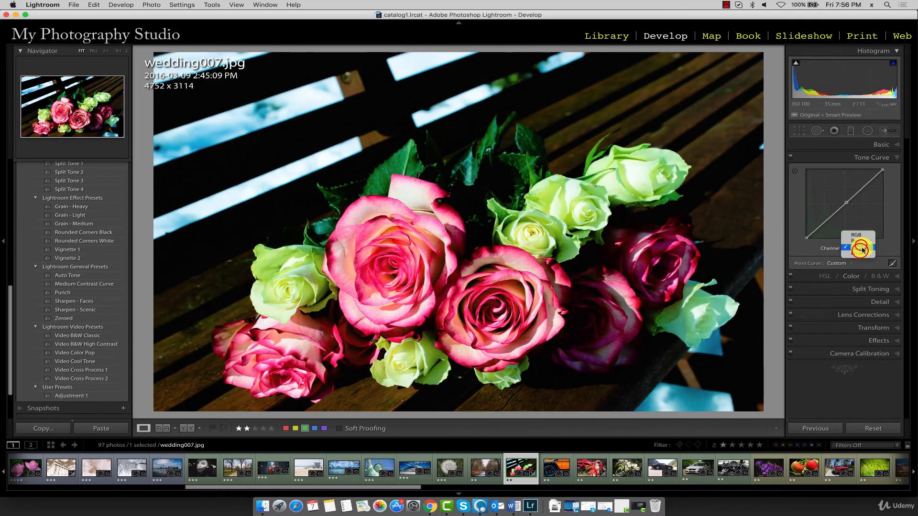
pyautogui.click(862, 255)
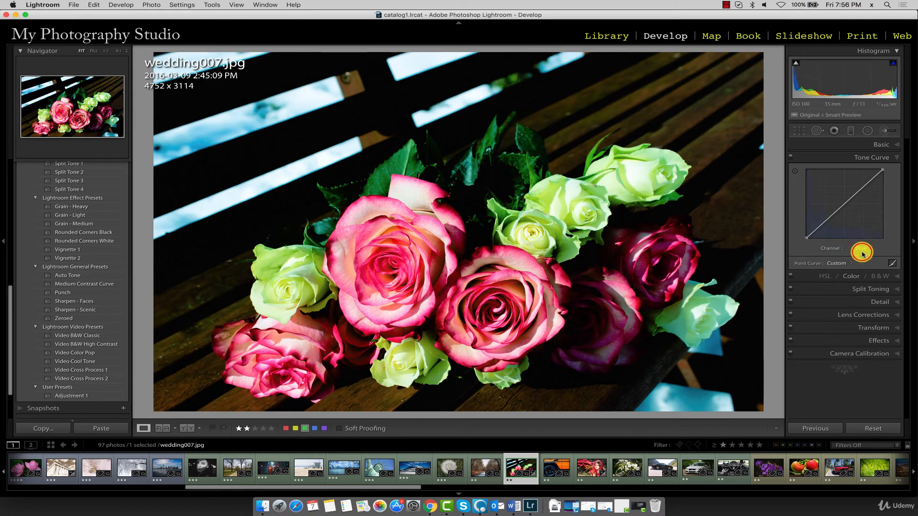
pyautogui.click(861, 188)
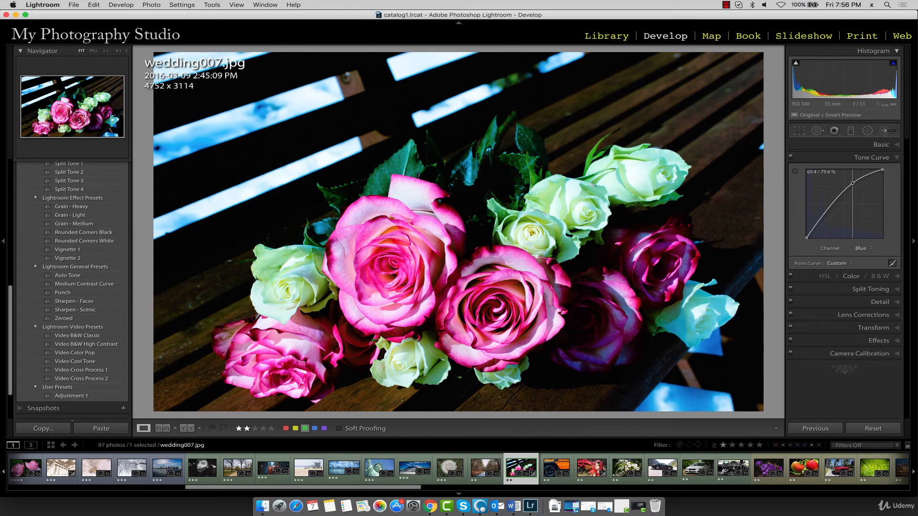
pyautogui.moveTo(852, 184)
pyautogui.mouseDown()
pyautogui.moveTo(858, 206)
pyautogui.moveTo(852, 196)
pyautogui.moveTo(862, 181)
pyautogui.mouseUp()
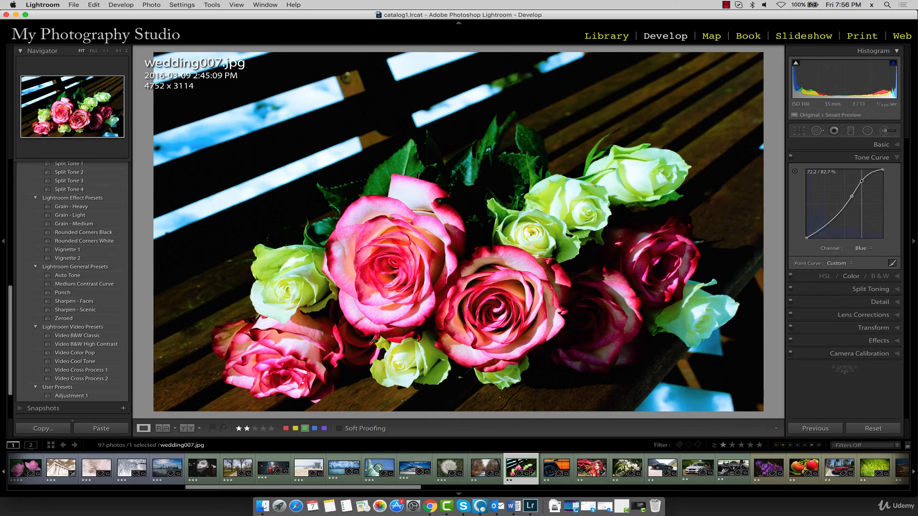
pyautogui.click(822, 224)
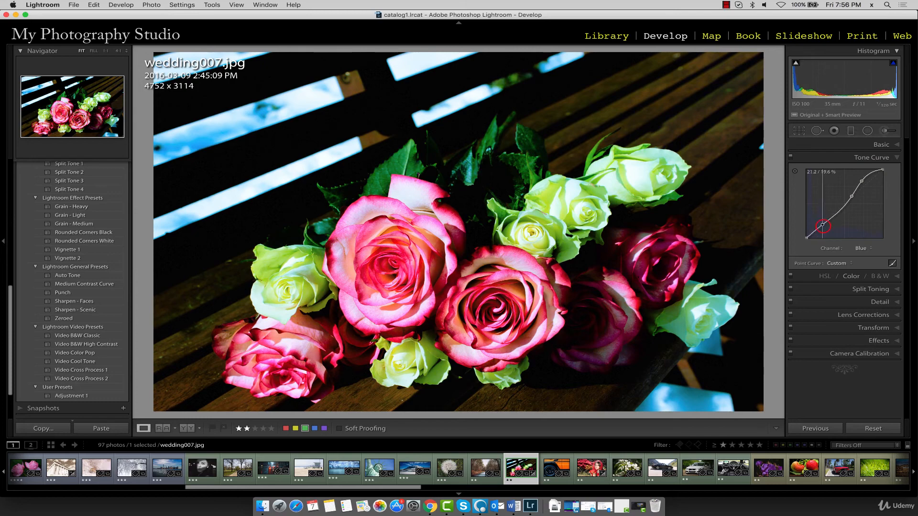
pyautogui.moveTo(823, 224); pyautogui.dragTo(819, 225)
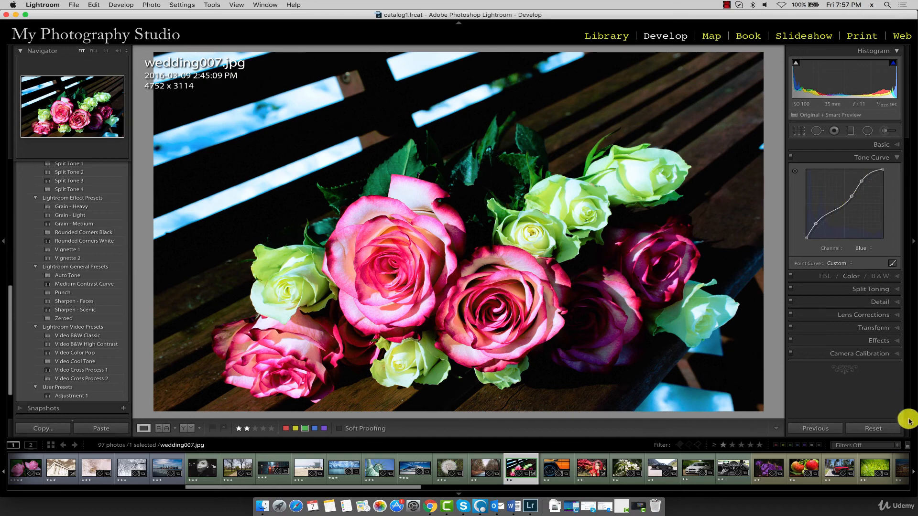
# Reset all of the photo's develop settings and undo that reset
pyautogui.click(881, 433)
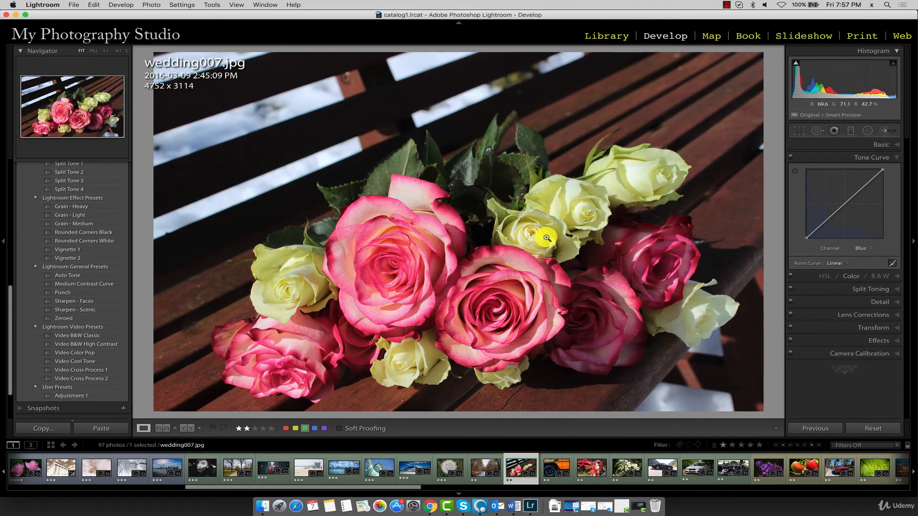
pyautogui.click(98, 7)
pyautogui.click(101, 15)
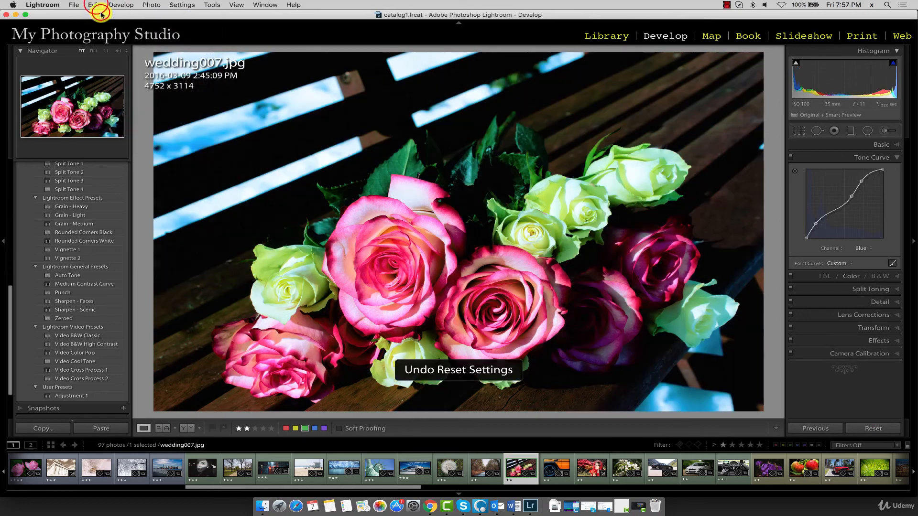
# Toggle the Tone Curve adjustments off and on repeatedly to compare the photo with and without them
pyautogui.click(791, 157)
pyautogui.click(791, 157)
pyautogui.click(791, 157)
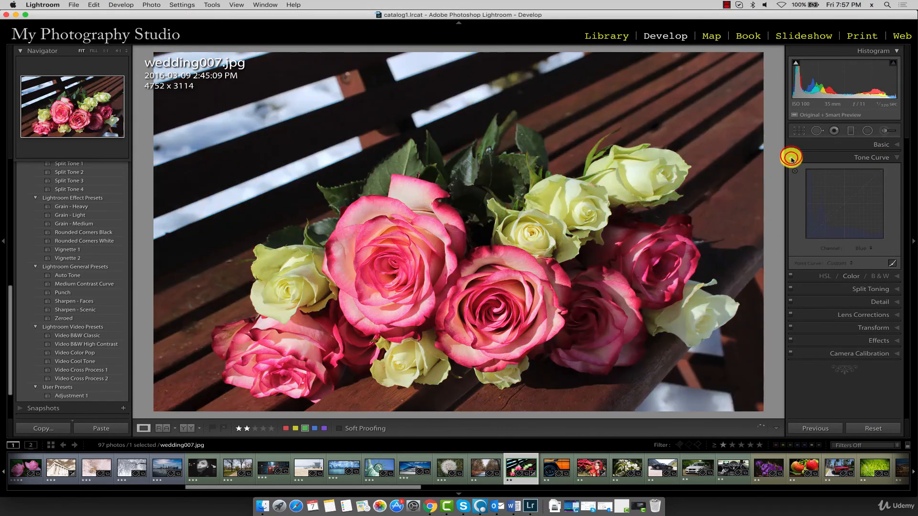
pyautogui.click(790, 158)
pyautogui.click(791, 158)
pyautogui.click(791, 158)
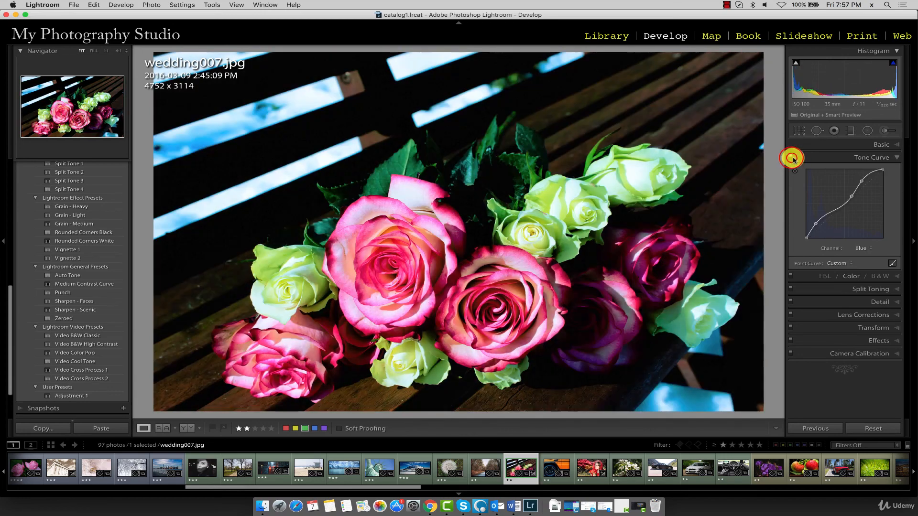
pyautogui.click(791, 158)
pyautogui.click(791, 158)
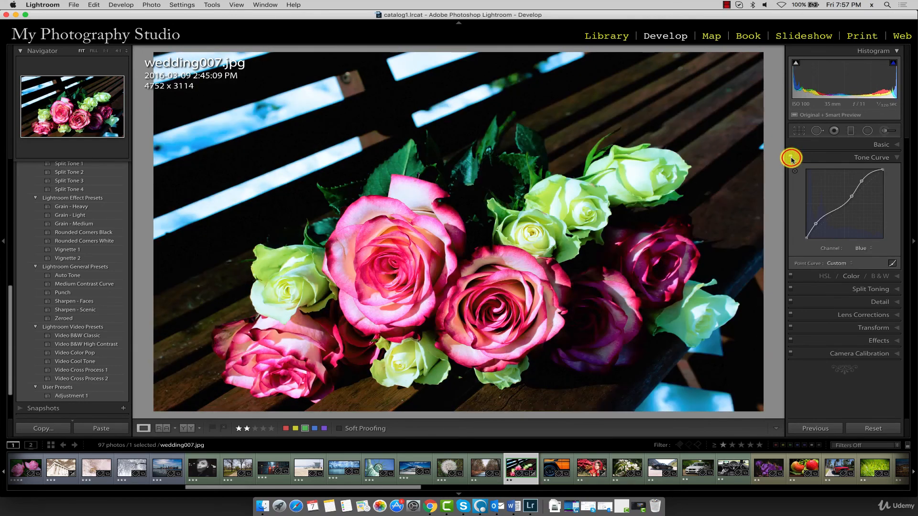
pyautogui.click(792, 157)
pyautogui.click(791, 158)
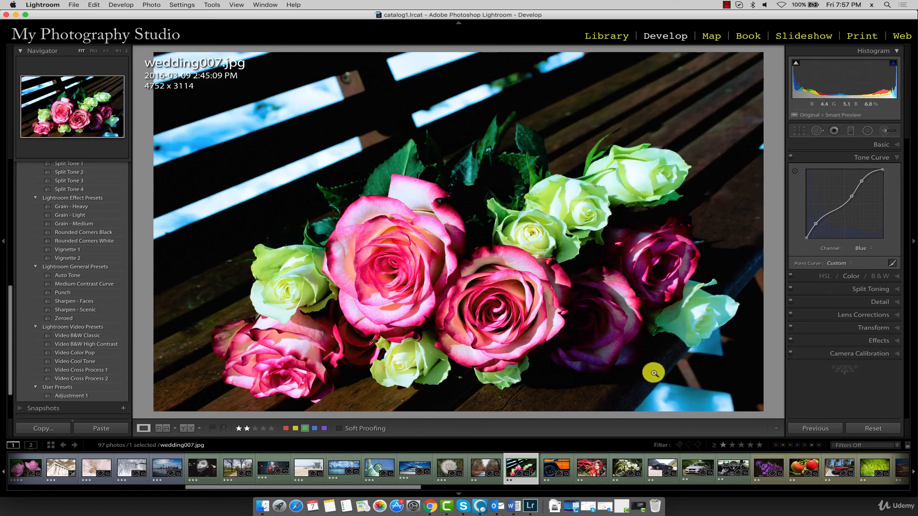
# Reset the rose photo's develop settings and open the HSL hue, saturation and luminance adjustments
pyautogui.click(869, 429)
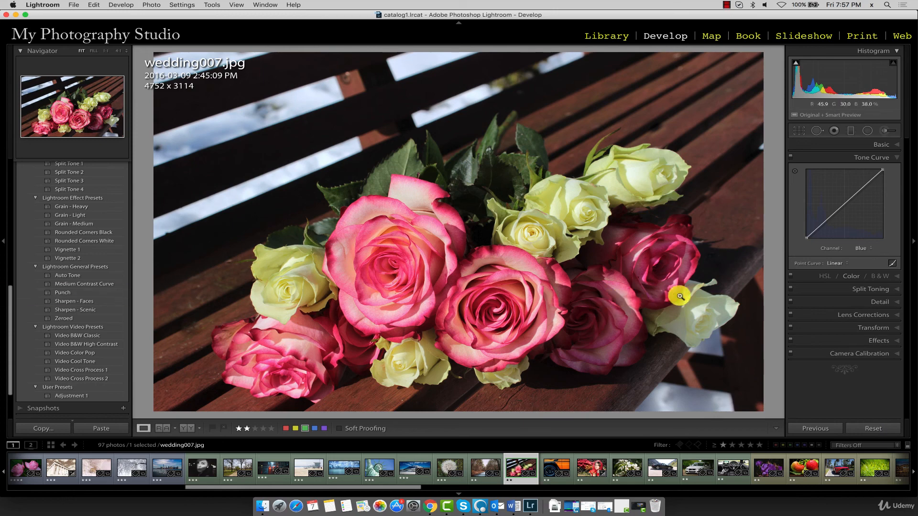
pyautogui.click(825, 278)
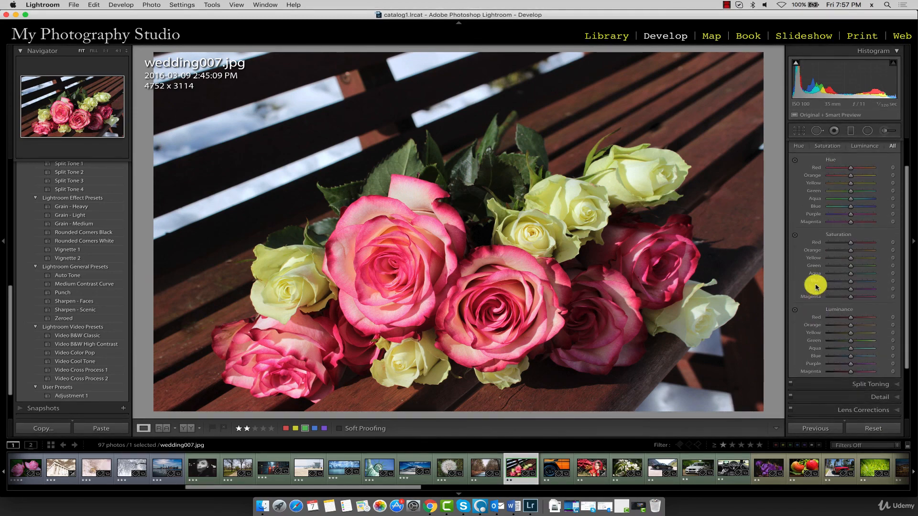
pyautogui.scroll(1, 816, 287)
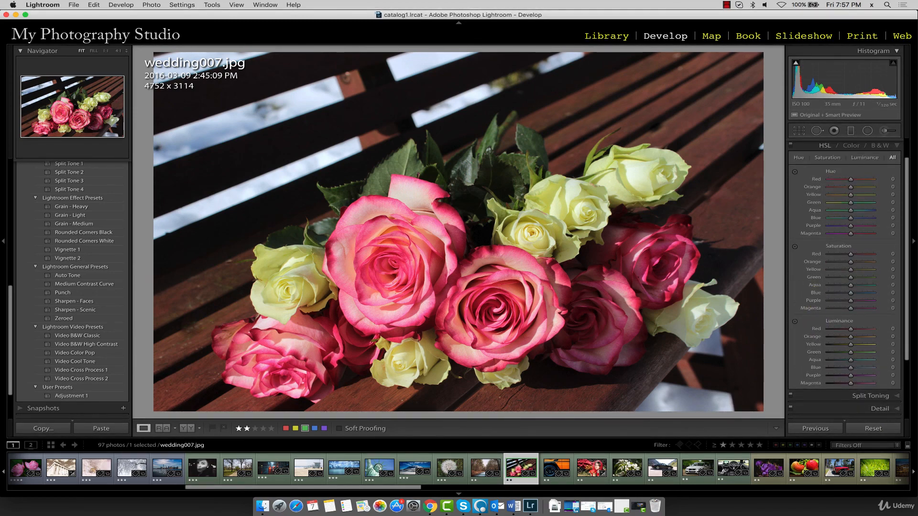